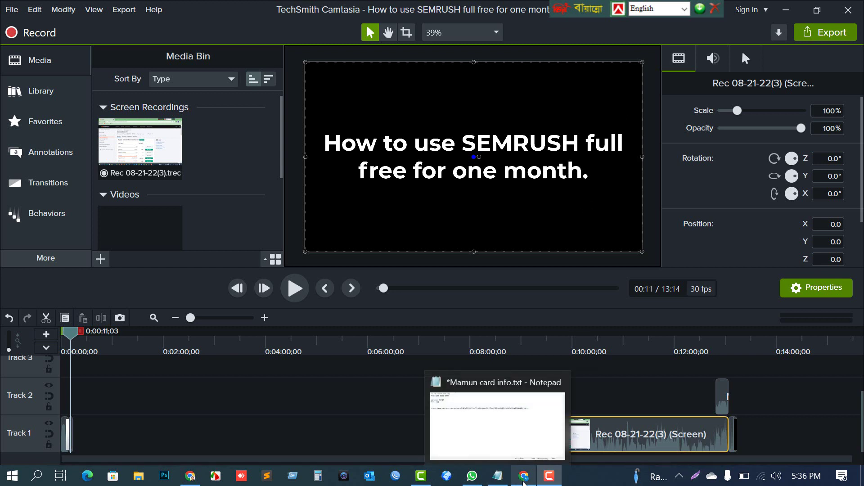
- Load the Gmail inbox in Chrome, add a blank new tab, and bring up the Notepad notes
left_click(524, 476)
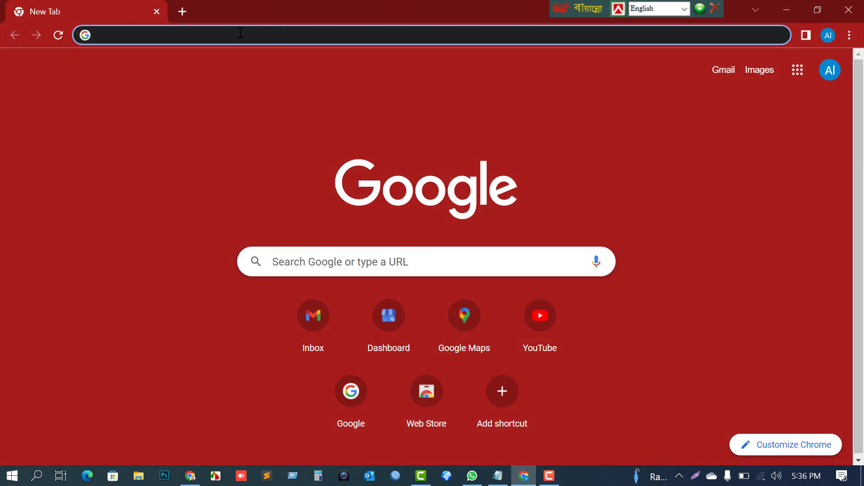
type("gmail.com")
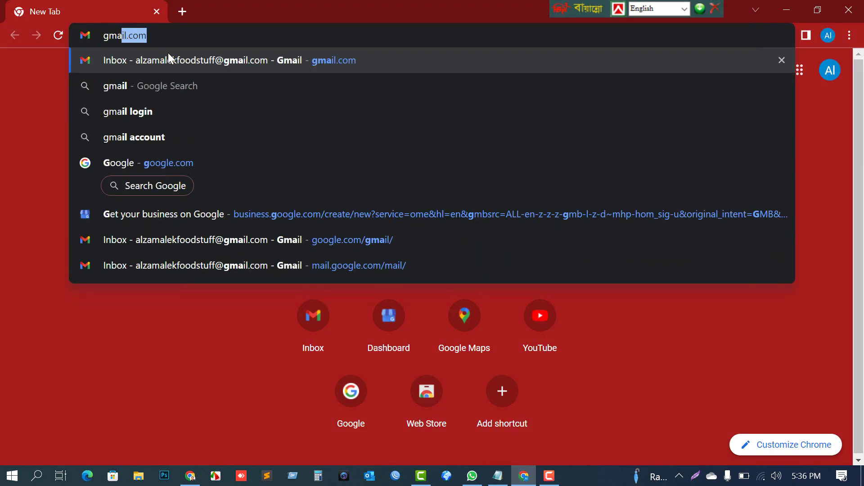
key("Return")
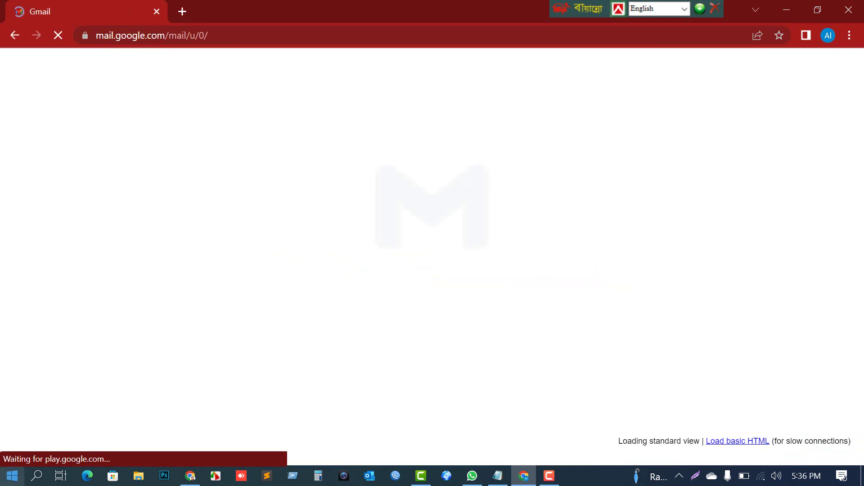
left_click(181, 12)
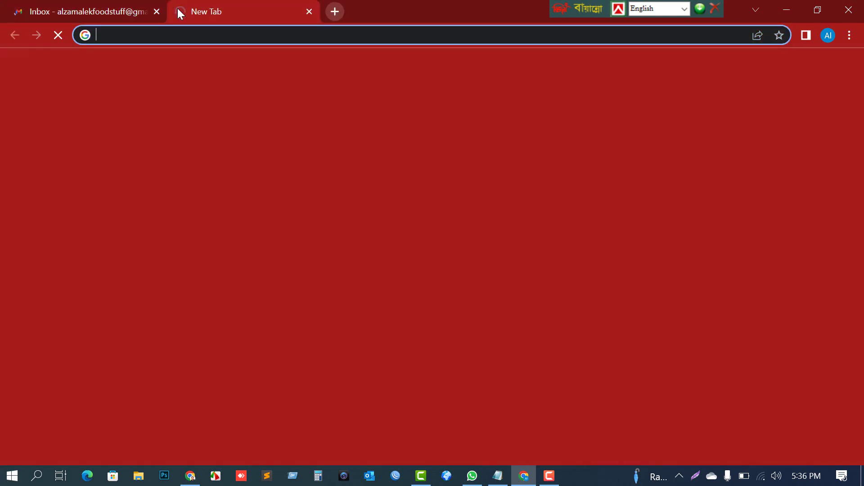
left_click(497, 475)
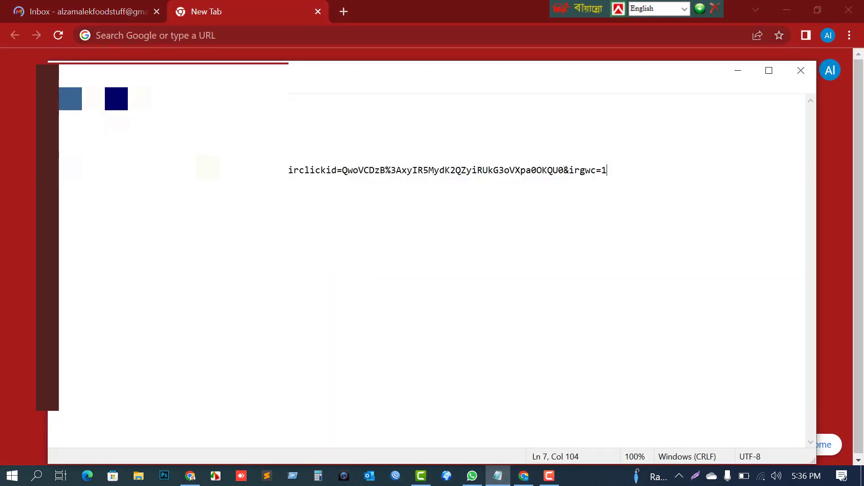
- Select the Semrush offer link on line 7 of the notes, then minimize Notepad
left_click_drag(630, 173, 59, 171)
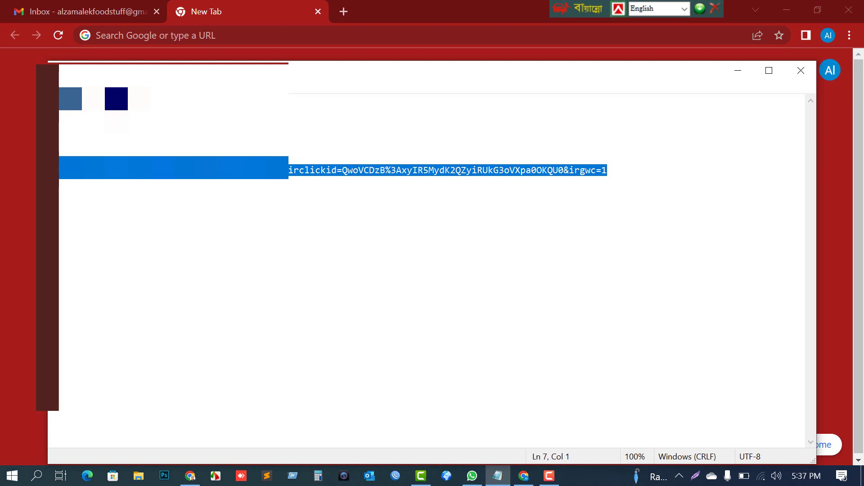
left_click(748, 72)
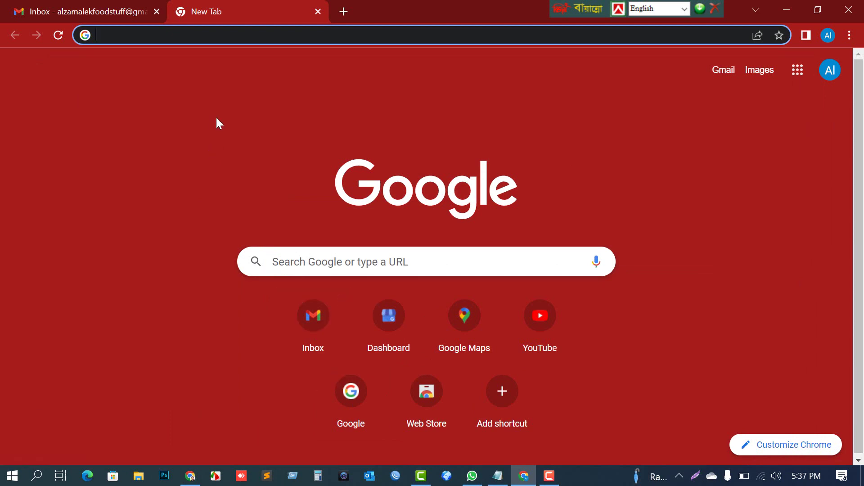
- Open the pasted Semrush special offer link and accept the cookie notice
type("https://www.semrush.com/partner/CMAISELPRO/?irclickid=QwoVCDzB%3AxyIR5MydK2QZyiRUkG3oVXpa0OKQU0&irgwc=1")
key("Return")
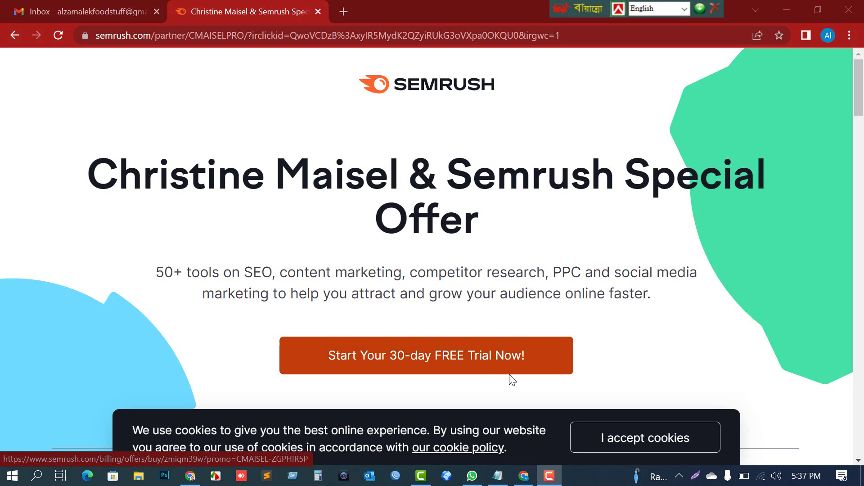
left_click(595, 436)
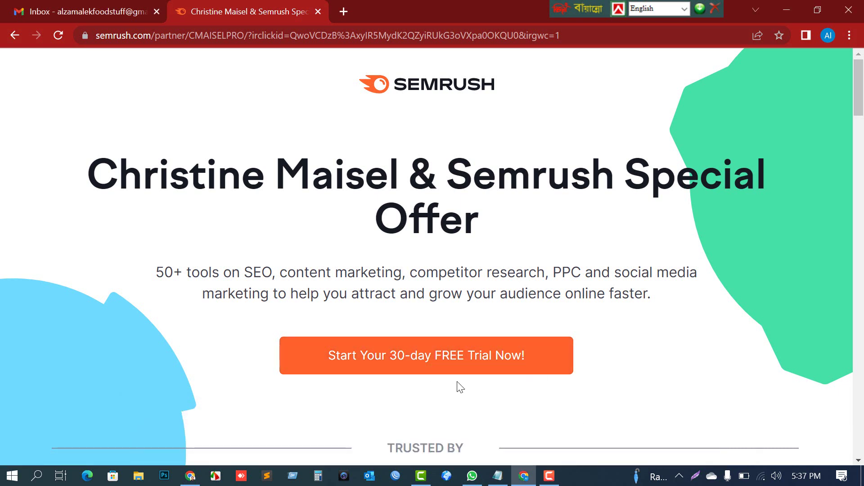
- Start the 30-day free trial and sign up with a Google account
left_click(453, 368)
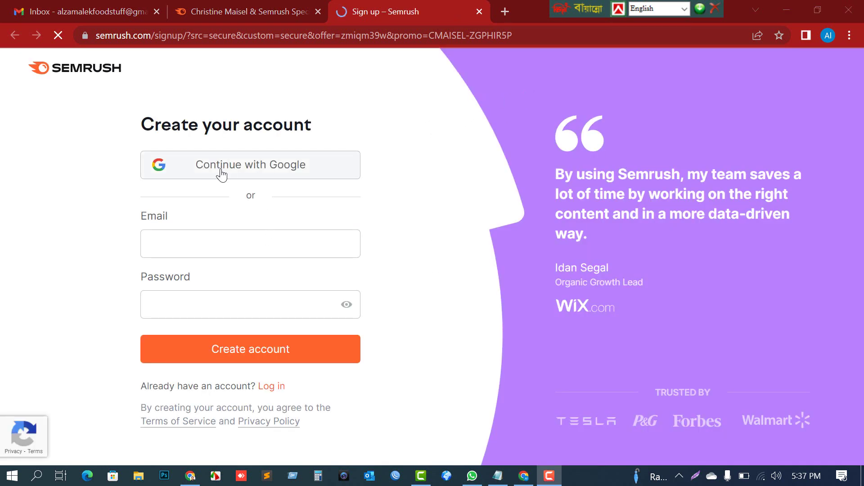
left_click(251, 170)
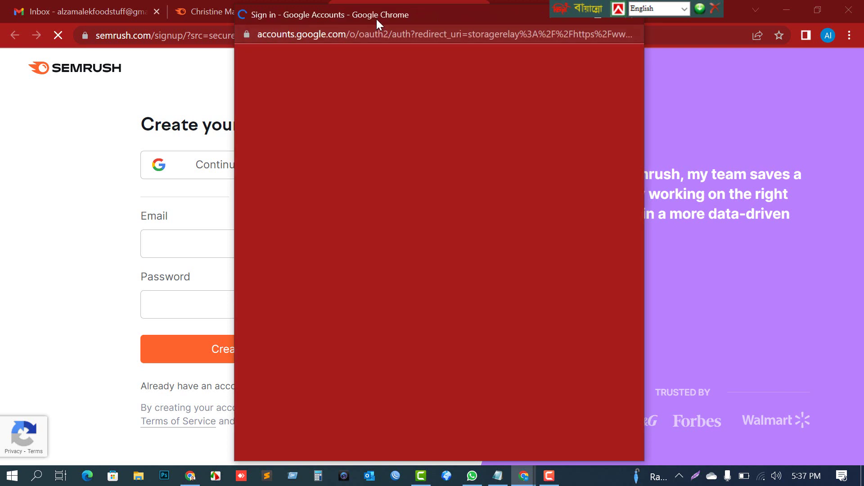
left_click_drag(377, 19, 464, 23)
left_click(492, 247)
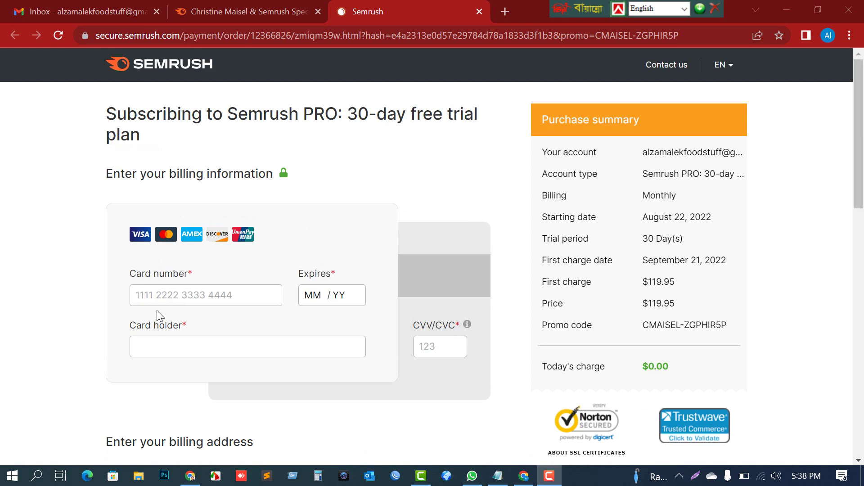
- Enter the card number on the billing form, taking it from the Notepad notes
left_click(161, 290)
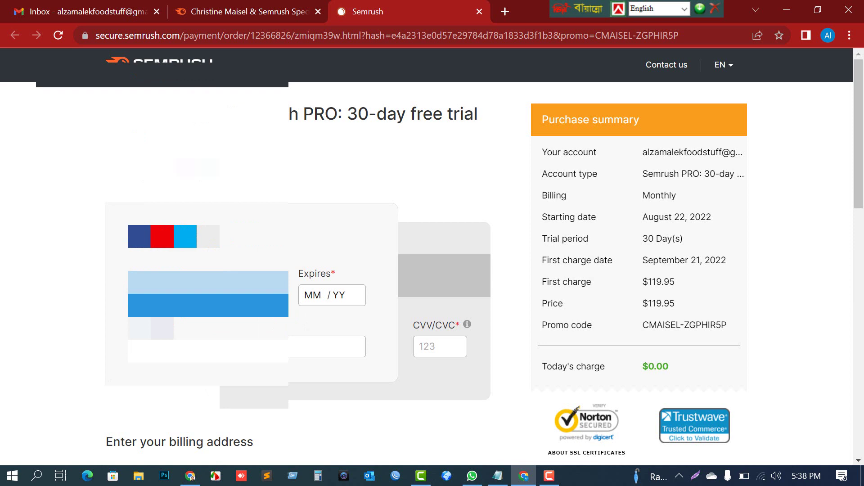
left_click(497, 476)
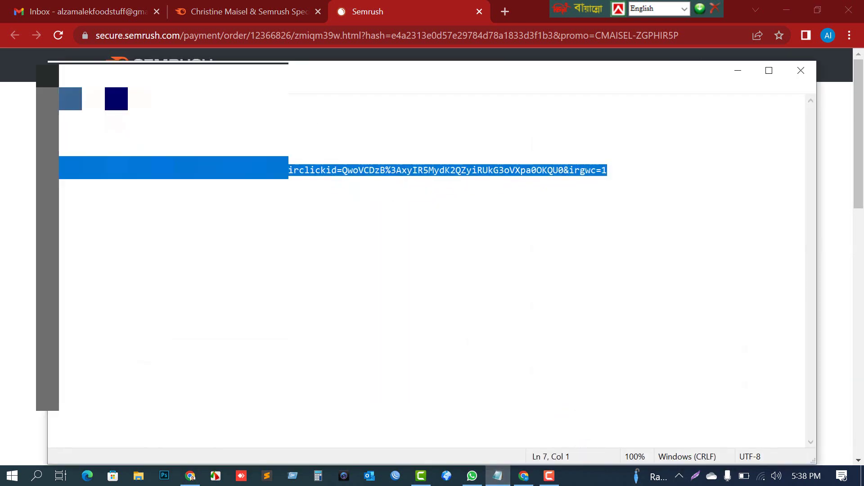
key("ctrl+Home")
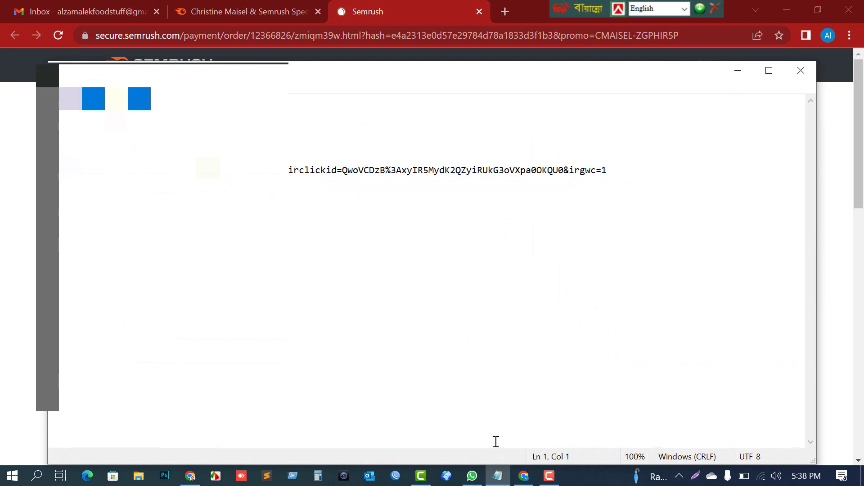
left_click(498, 476)
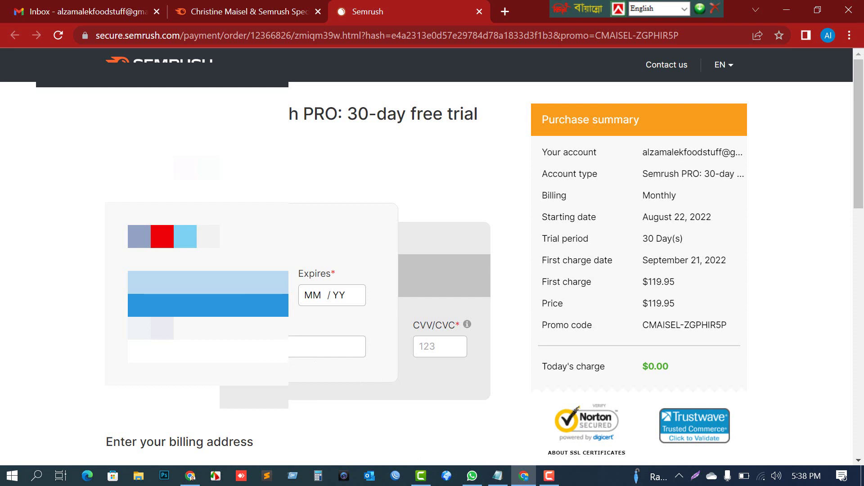
left_click(493, 476)
key("ctrl+End")
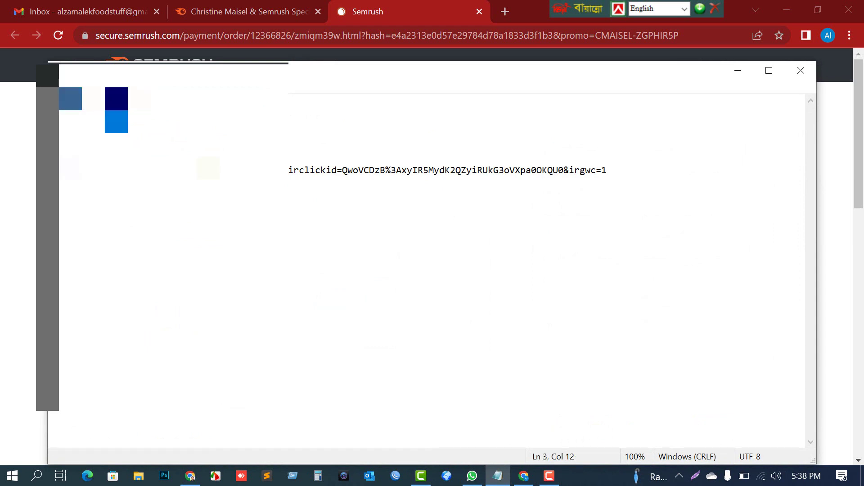
key("Up")
key("Up")
key("Right")
key("Right")
key("Right")
left_click(498, 476)
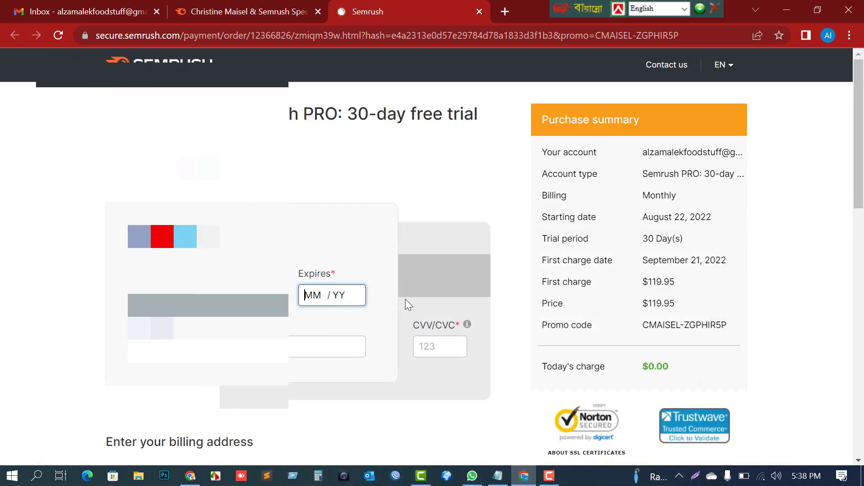
- Fill in expiry 06 / 27, the card holder and the card's security code
type("06 / 27")
left_click(327, 346)
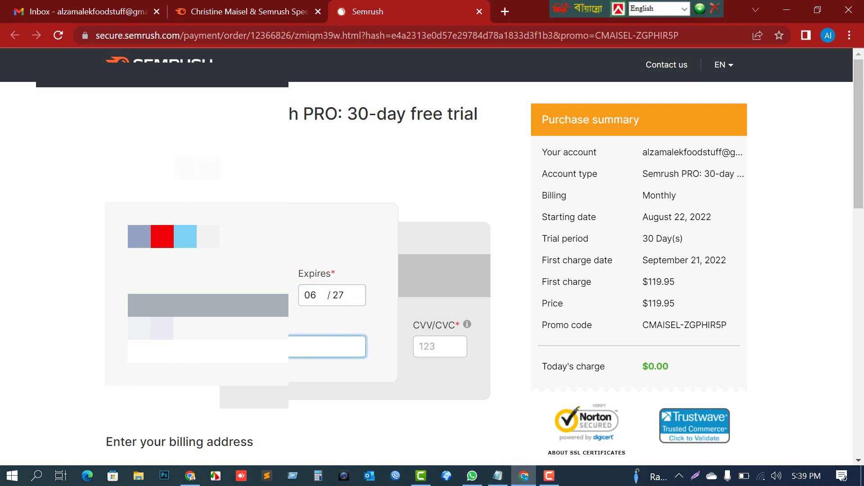
left_click(427, 347)
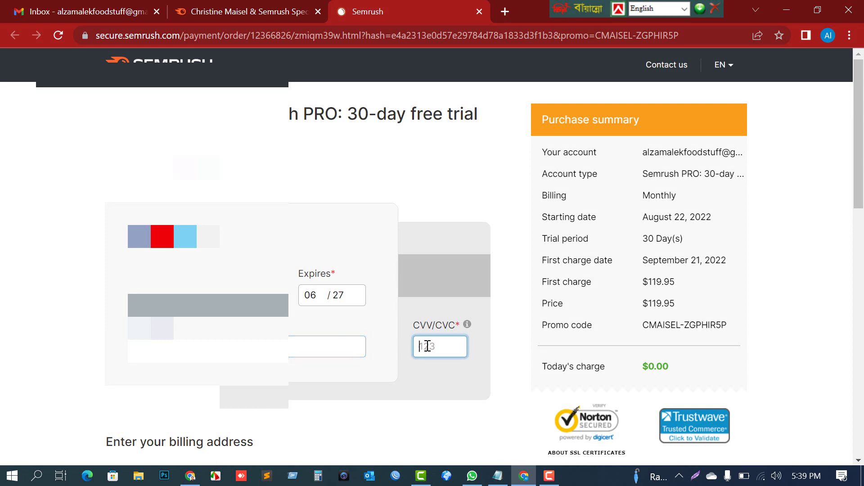
left_click(502, 481)
left_click(498, 481)
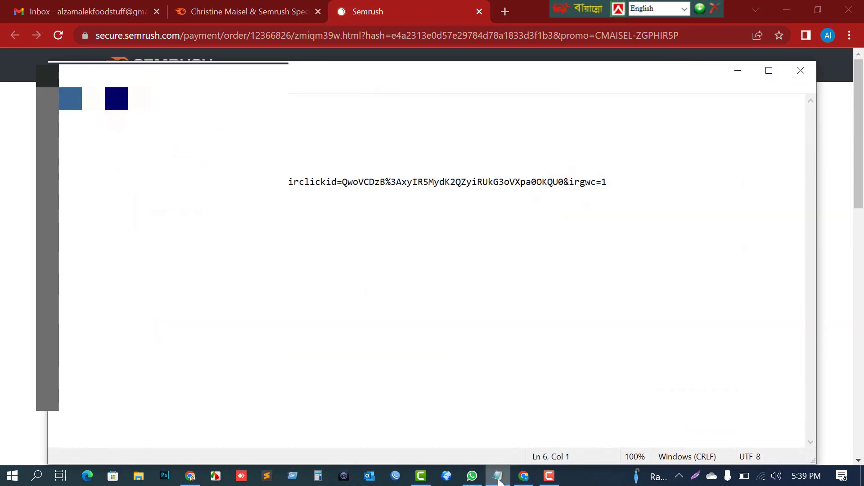
left_click(498, 481)
mouse_move(475, 315)
key("BackSpace")
key("BackSpace")
key("BackSpace")
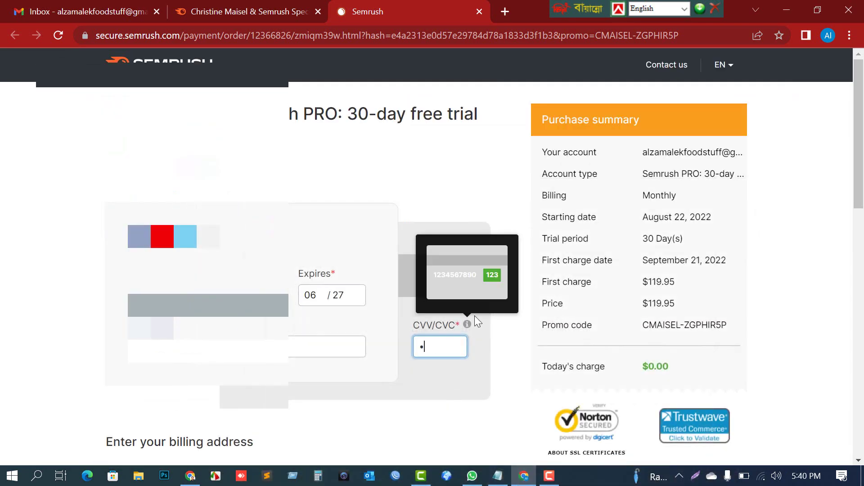
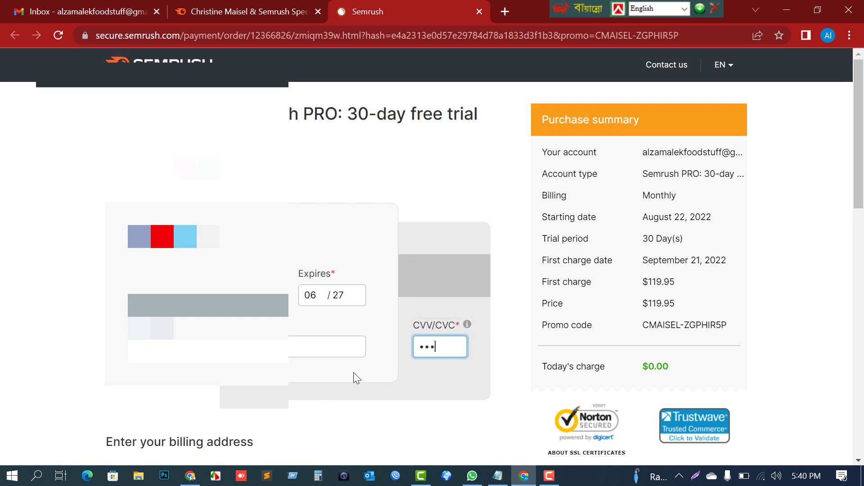
scroll(353, 372, "down", 3)
- Enter the billing first name and last name
left_click(294, 296)
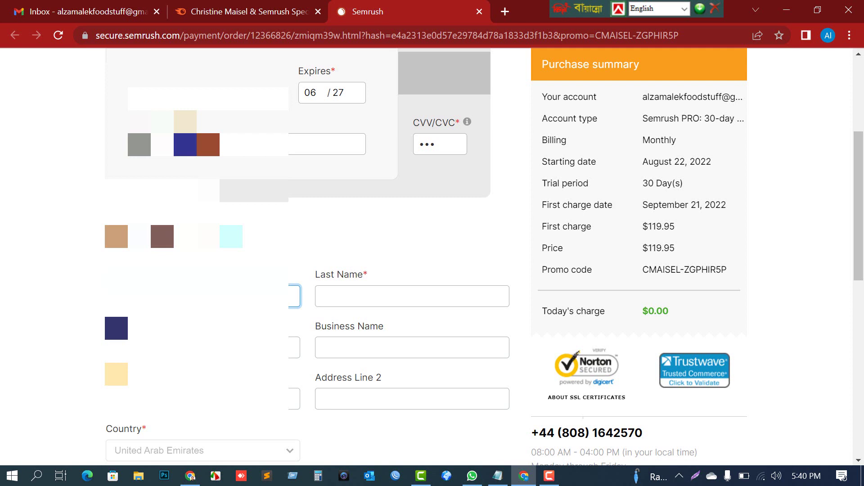
key("Tab")
type("MAMUN")
key("Tab")
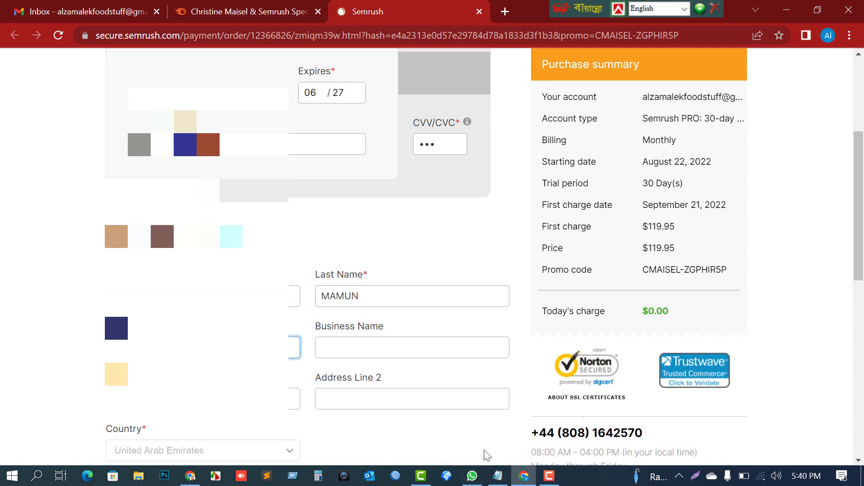
left_click(668, 27)
- Move through the remaining address fields and set the Postal Code to 00000
scroll(375, 347, "down", 1)
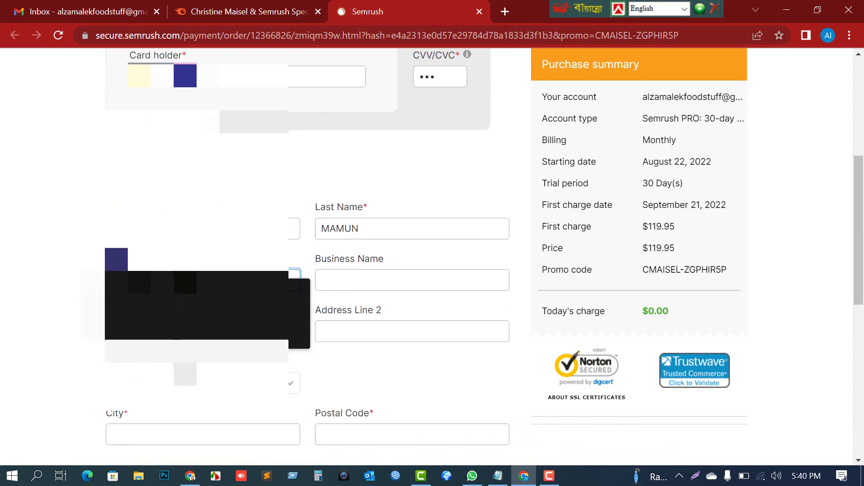
key("Tab")
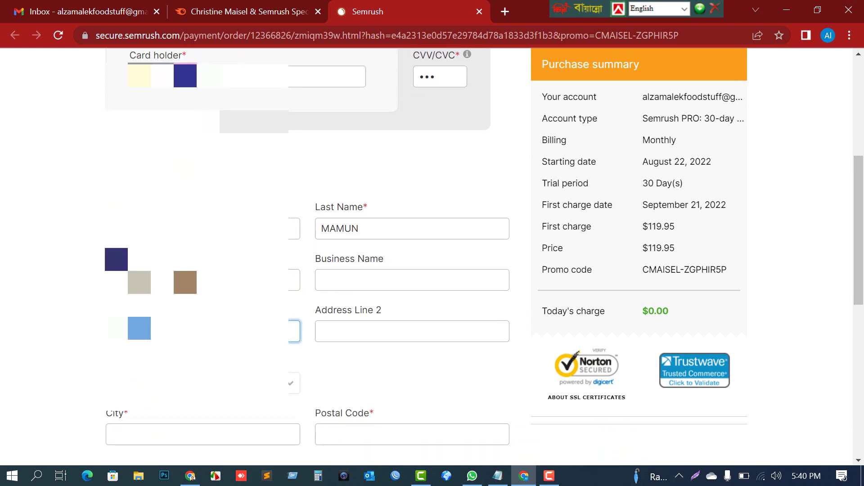
key("Tab")
scroll(432, 257, "down", 2)
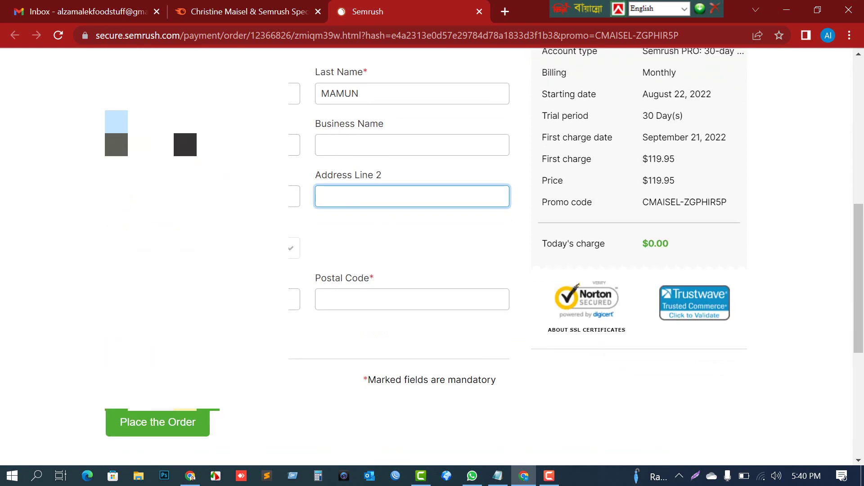
key("Tab")
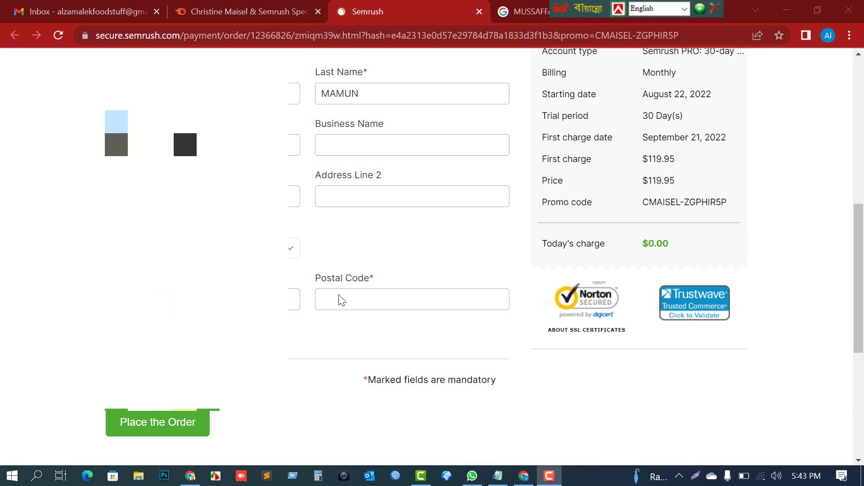
left_click(347, 298)
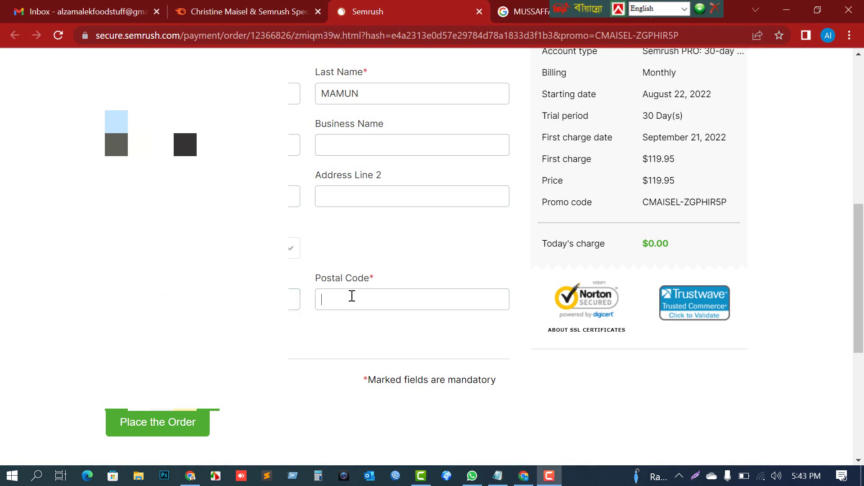
type("00000")
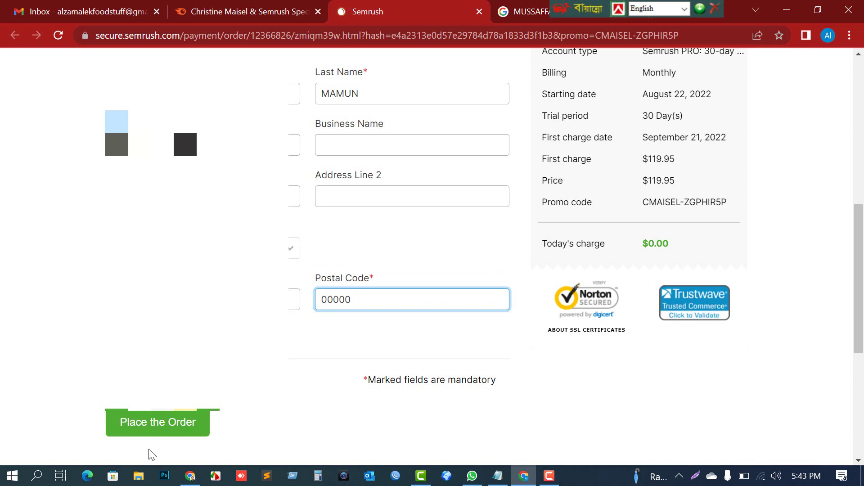
scroll(352, 283, "up", 3)
scroll(346, 252, "down", 3)
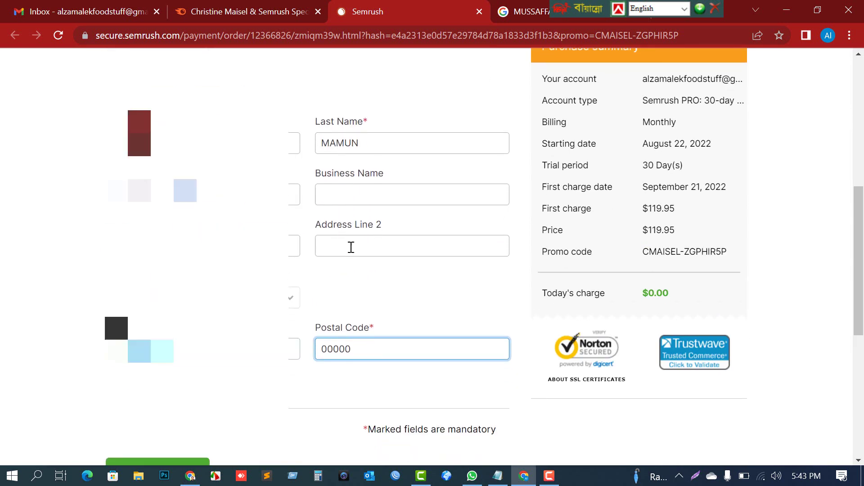
scroll(803, 189, "up", 3)
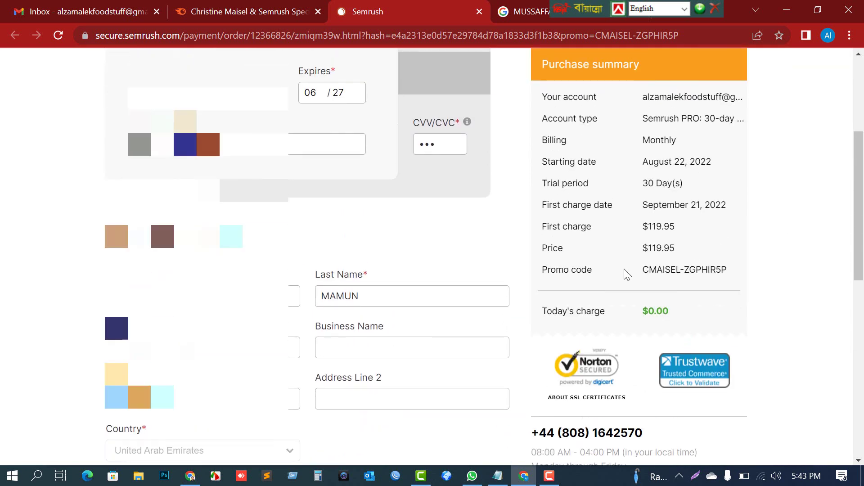
left_click_drag(627, 272, 638, 250)
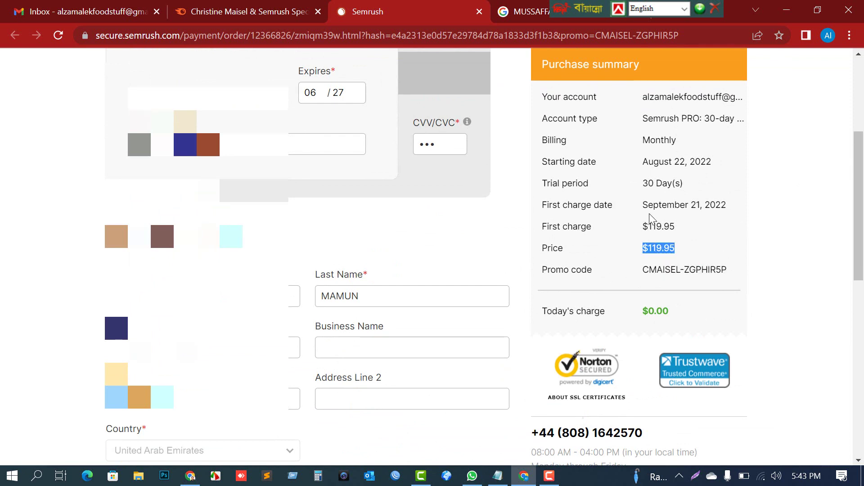
scroll(490, 329, "down", 1)
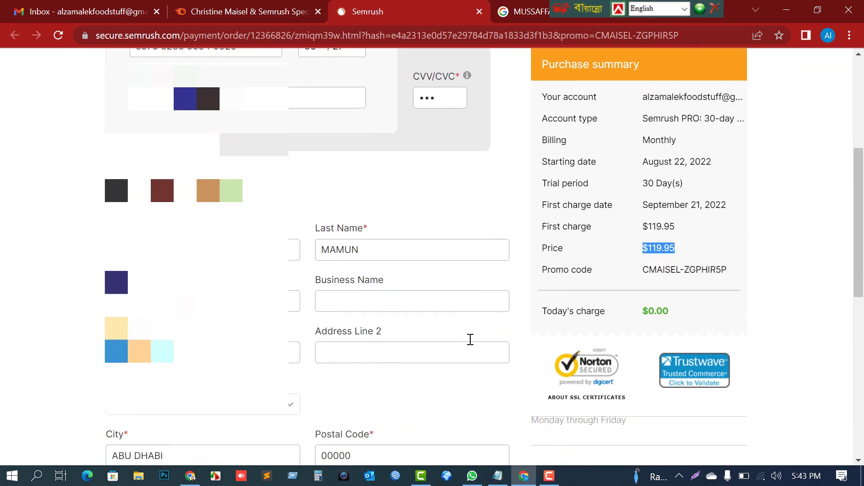
scroll(465, 320, "down", 2)
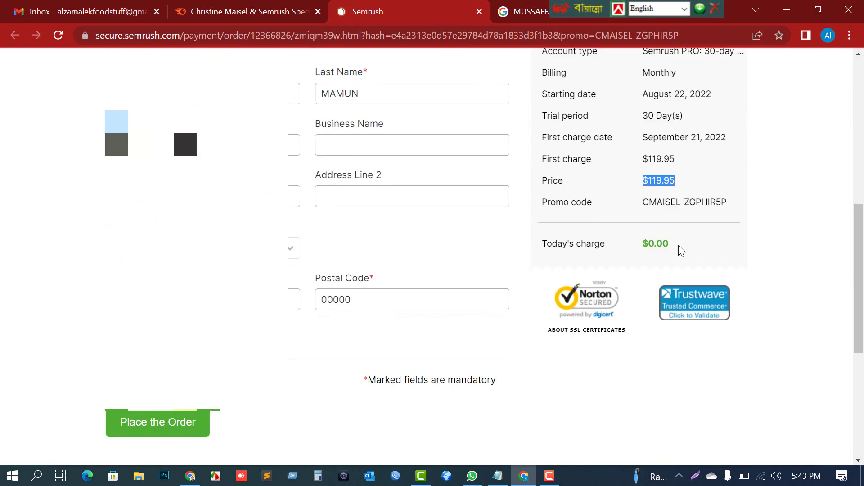
left_click_drag(679, 249, 645, 247)
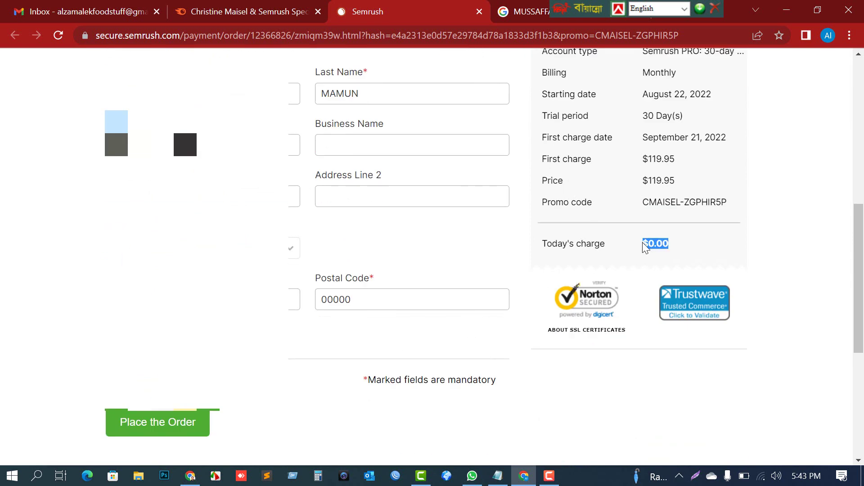
- Place the free trial order and decline Chrome's offer to save the card
left_click(163, 425)
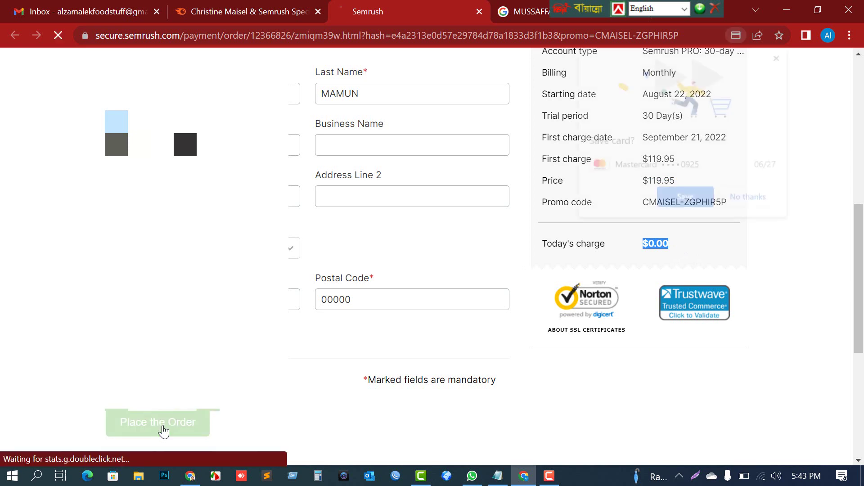
left_click(751, 199)
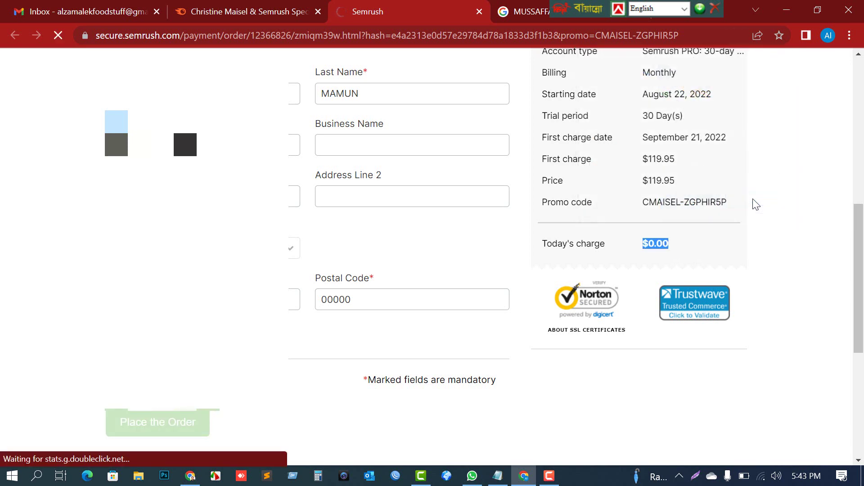
scroll(355, 274, "up", 3)
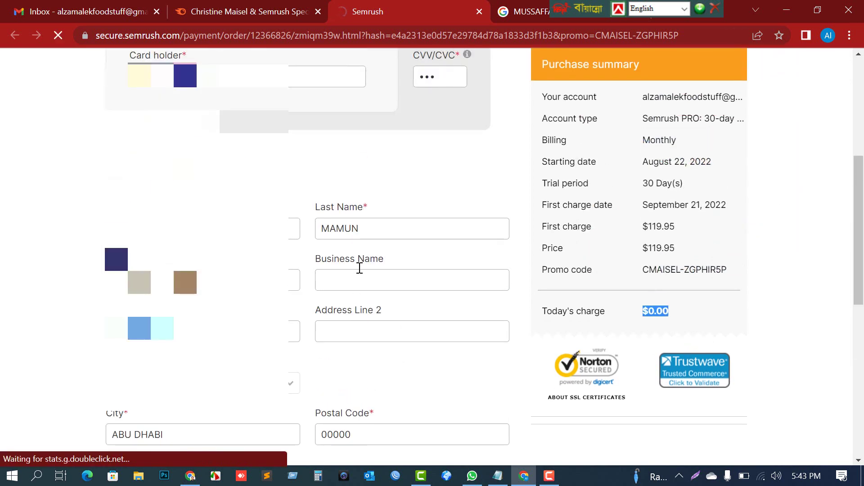
scroll(361, 271, "down", 6)
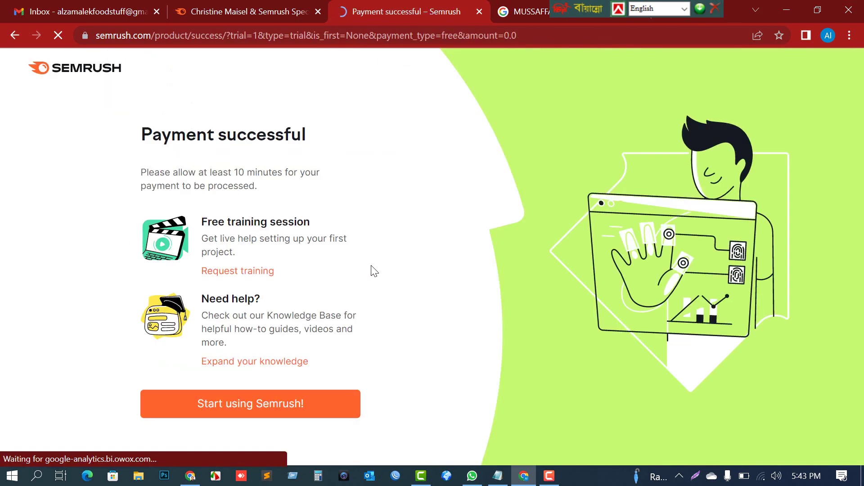
- Leave the Payment successful page with Start using Semrush! to reach Projects
left_click_drag(196, 135, 367, 137)
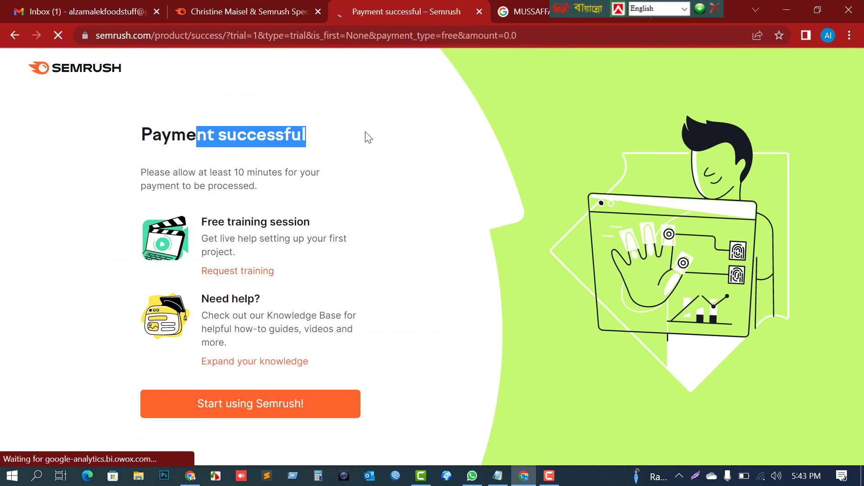
left_click(367, 138)
left_click(252, 411)
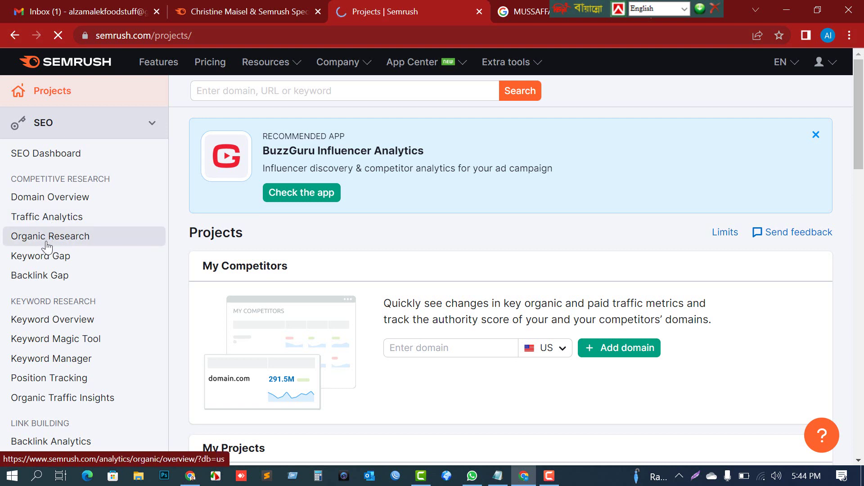
- Scroll down the Projects page and open the user account dropdown
scroll(56, 270, "down", 3)
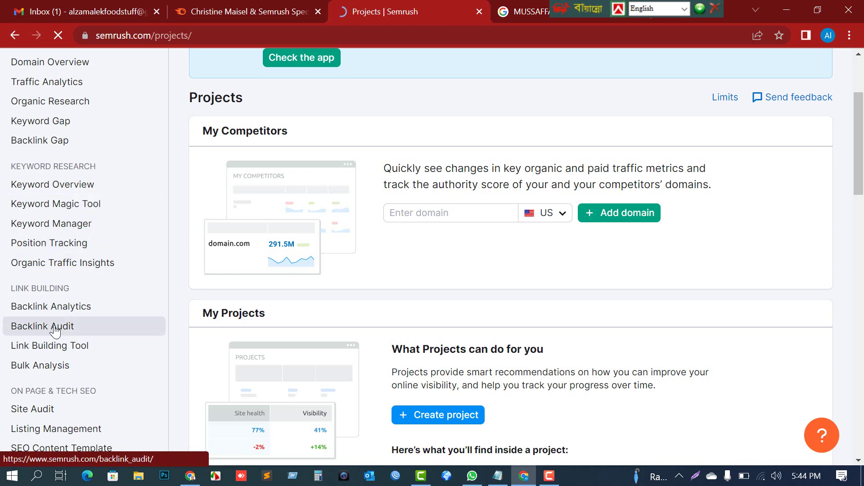
scroll(299, 257, "down", 3)
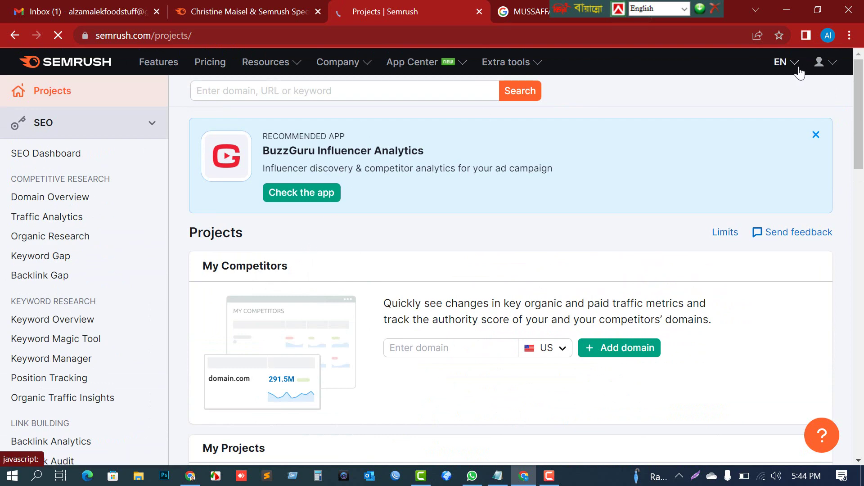
left_click(818, 62)
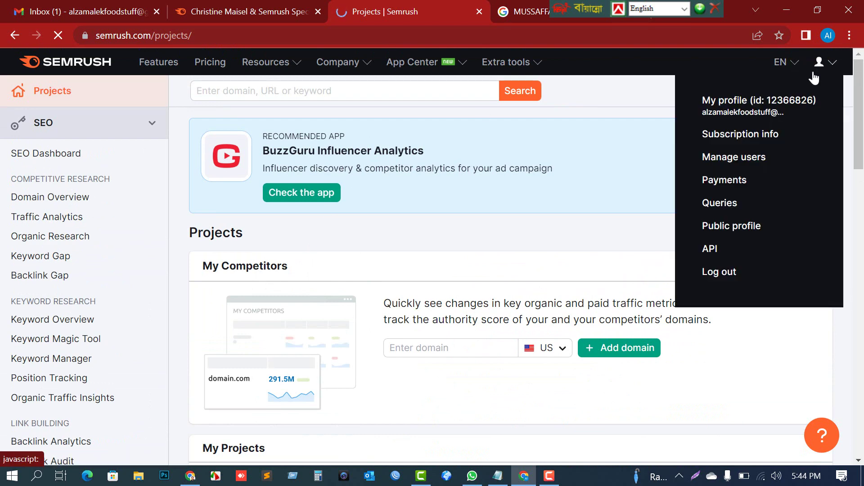
- Open Subscription info and check the $119.95 next payment and Active recurring note
left_click(735, 135)
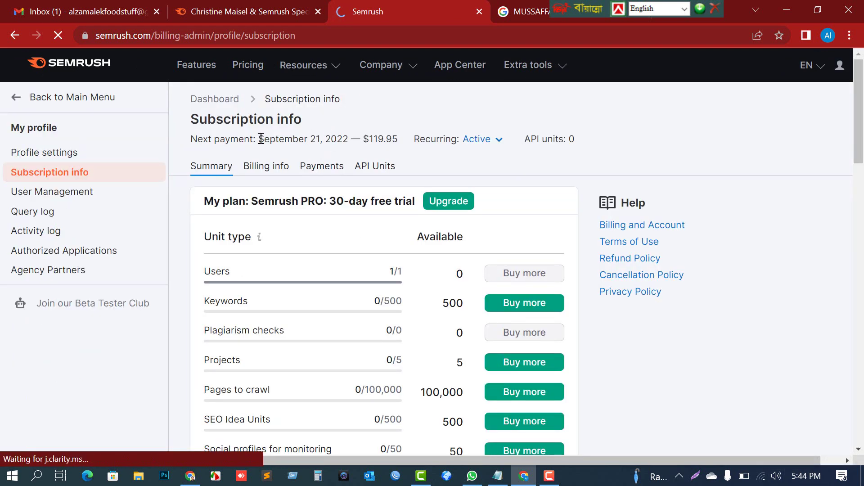
left_click_drag(260, 139, 351, 143)
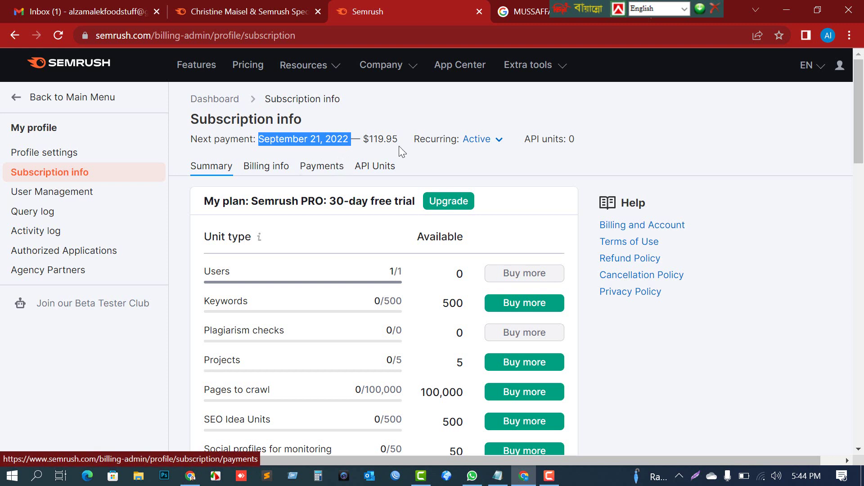
left_click(479, 142)
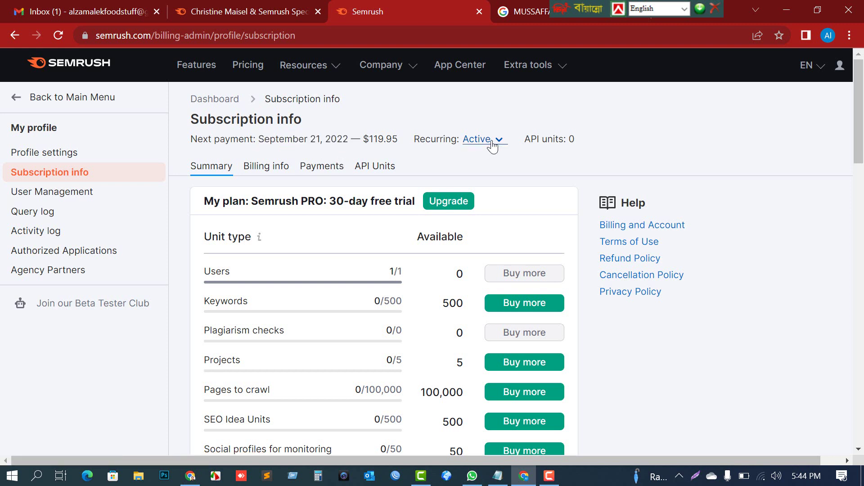
left_click(730, 138)
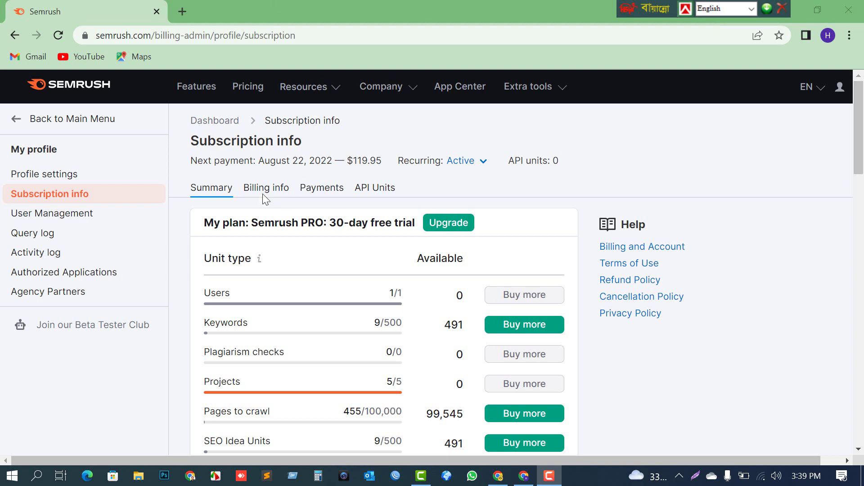
- Reload the Subscription info page through the account menu's Subscription info entry
left_click_drag(259, 161, 341, 170)
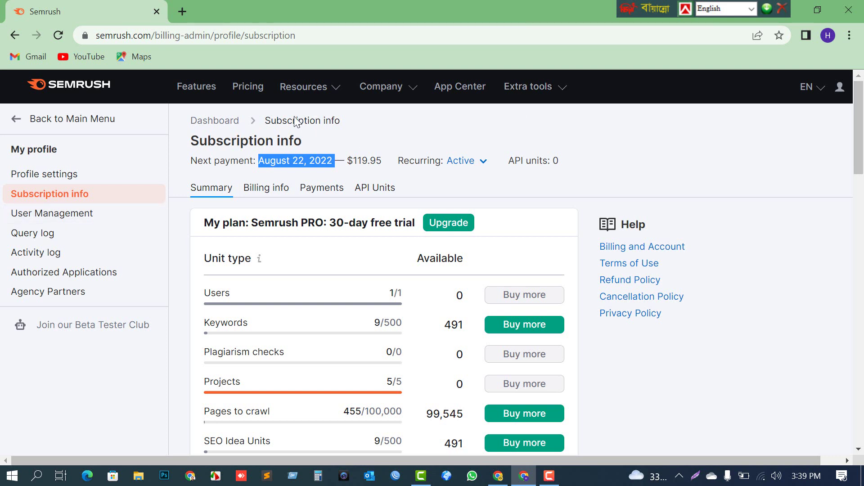
left_click(326, 35)
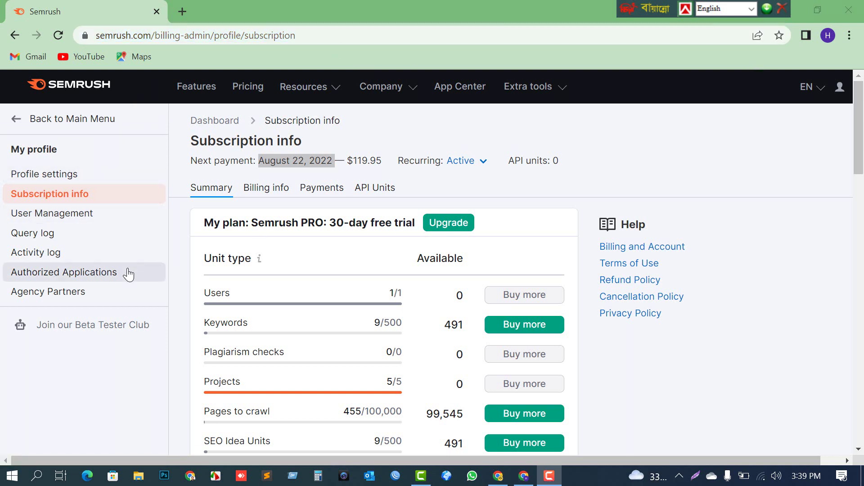
left_click(840, 88)
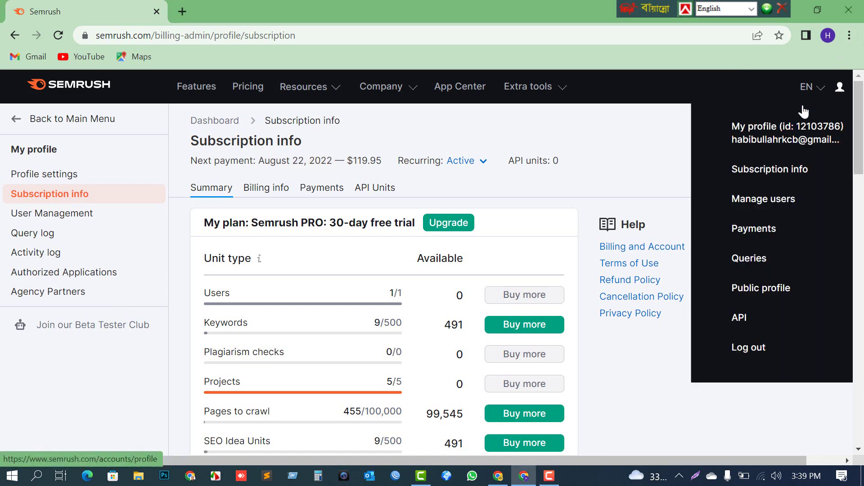
left_click(764, 175)
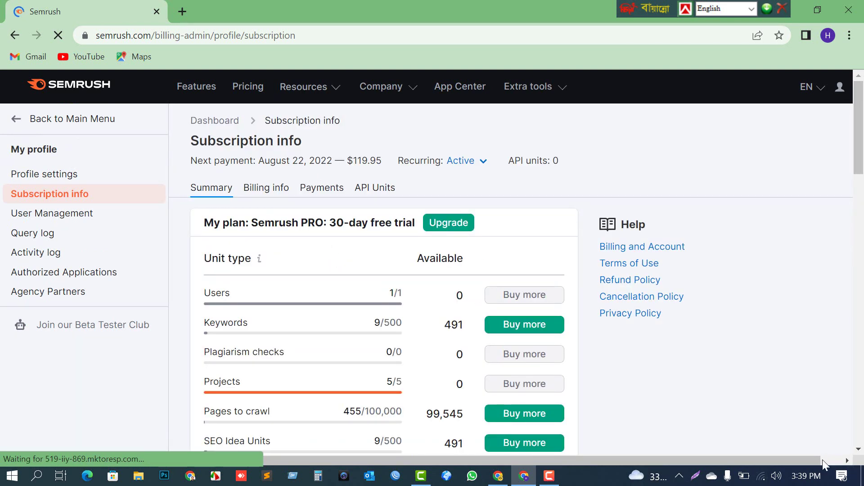
- Check the next $119.95 payment for August 22, 2022, then reopen the account menu
mouse_move(798, 477)
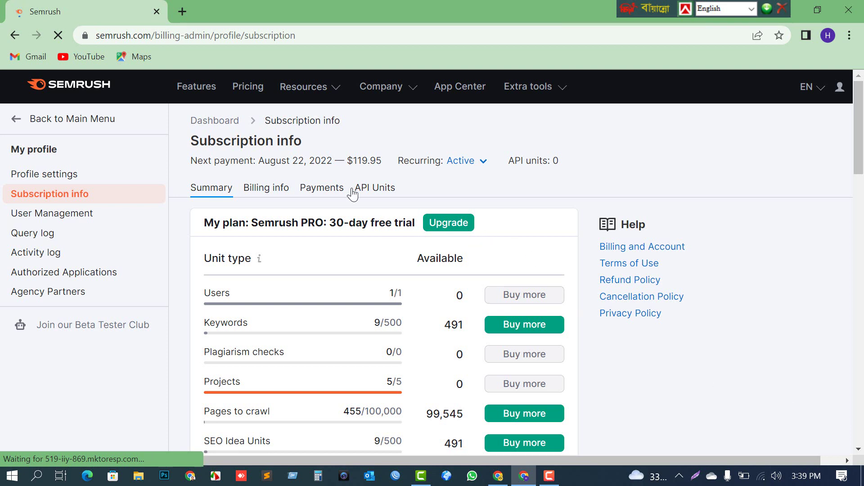
left_click_drag(260, 162, 383, 161)
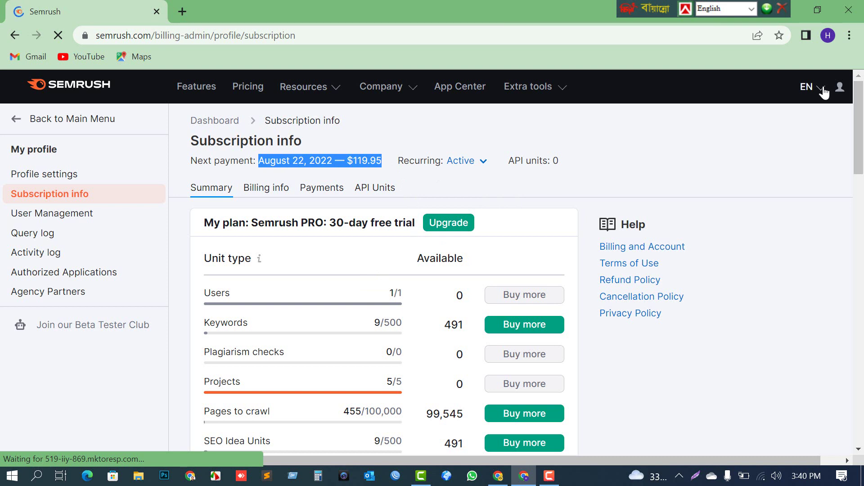
left_click(840, 87)
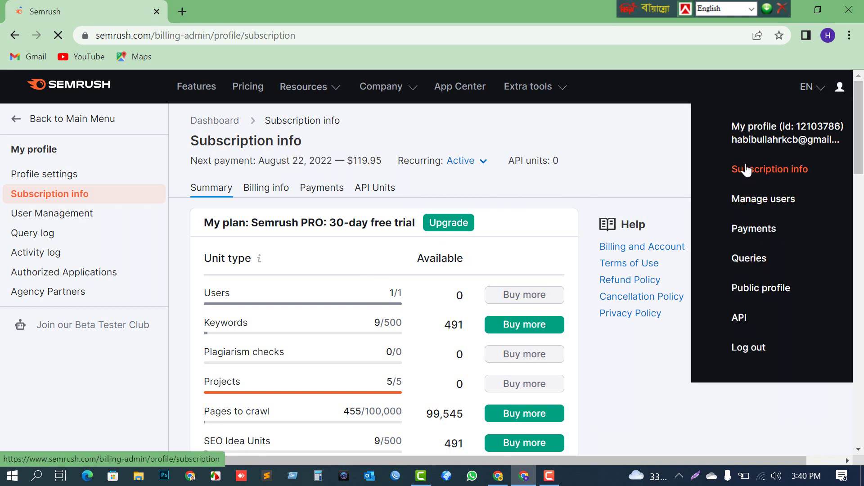